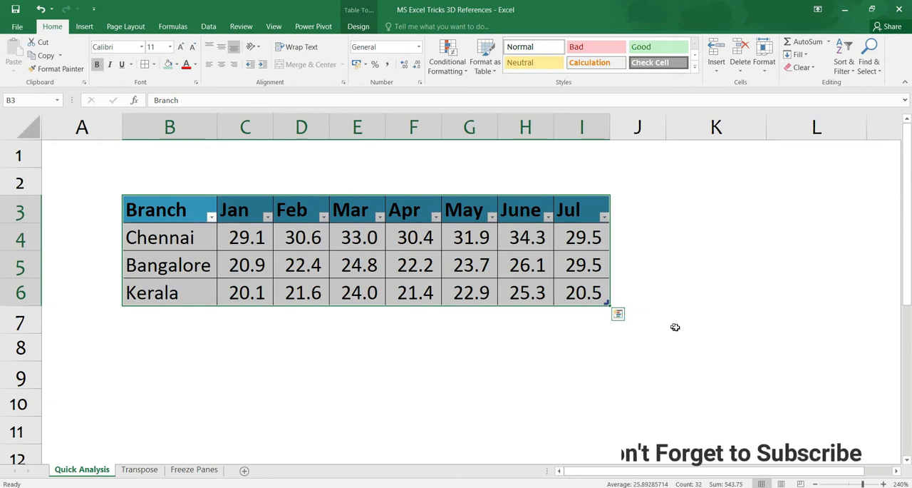
Apply a Quick Analysis color scale to the monthly figures in the branch table
{"action": "left_click", "coordinate": [618, 316]}
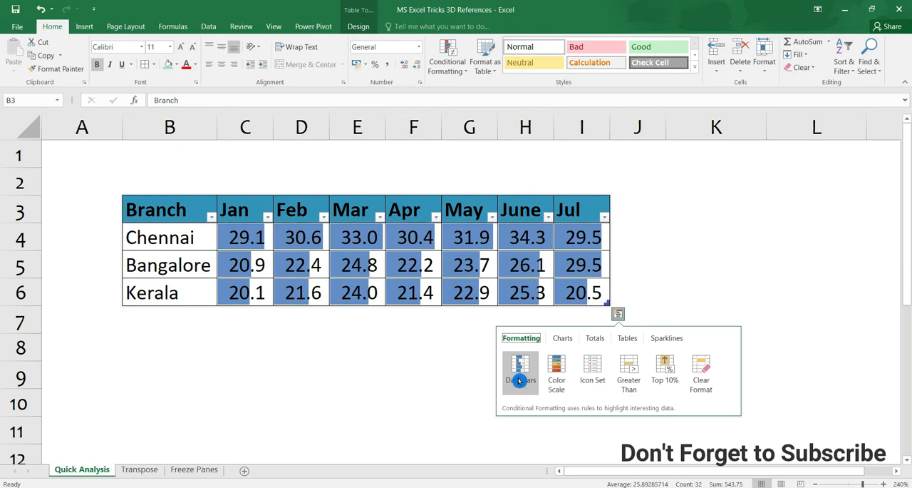
{"action": "left_click", "coordinate": [553, 383]}
Add a Sum totals row beneath the branch table with Quick Analysis
{"action": "left_click", "coordinate": [564, 339]}
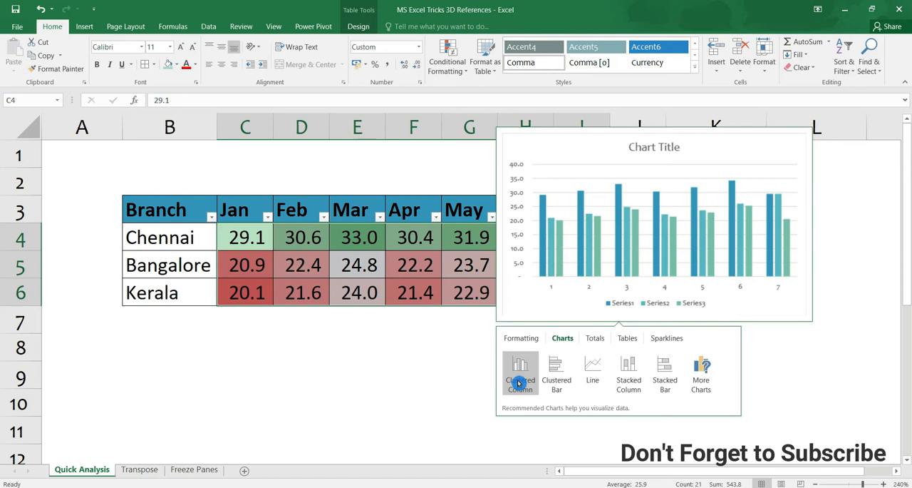
{"action": "left_click", "coordinate": [597, 340]}
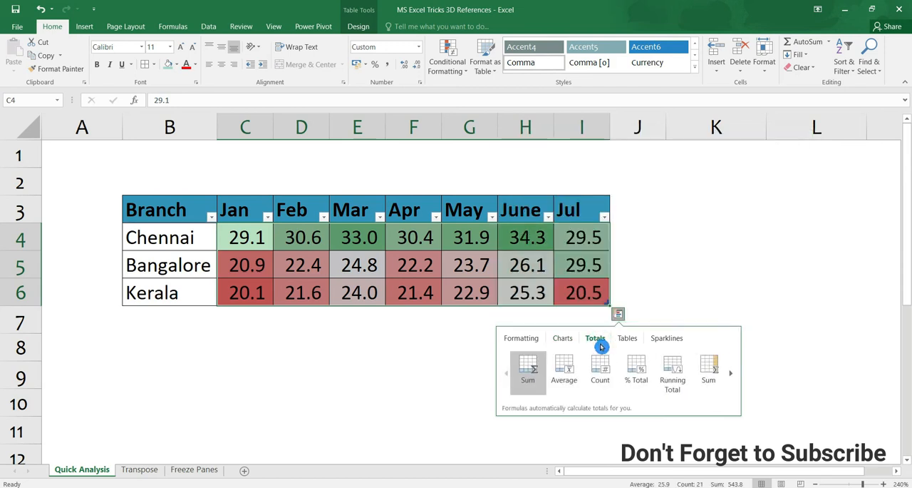
{"action": "left_click", "coordinate": [531, 375]}
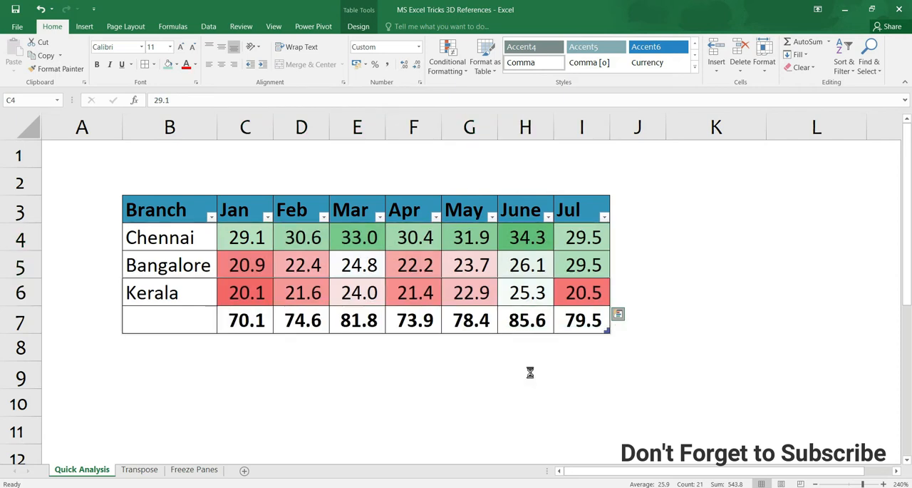
Add a Sum column after Jul with Quick Analysis and widen column J to fit the totals
{"action": "left_click", "coordinate": [619, 318]}
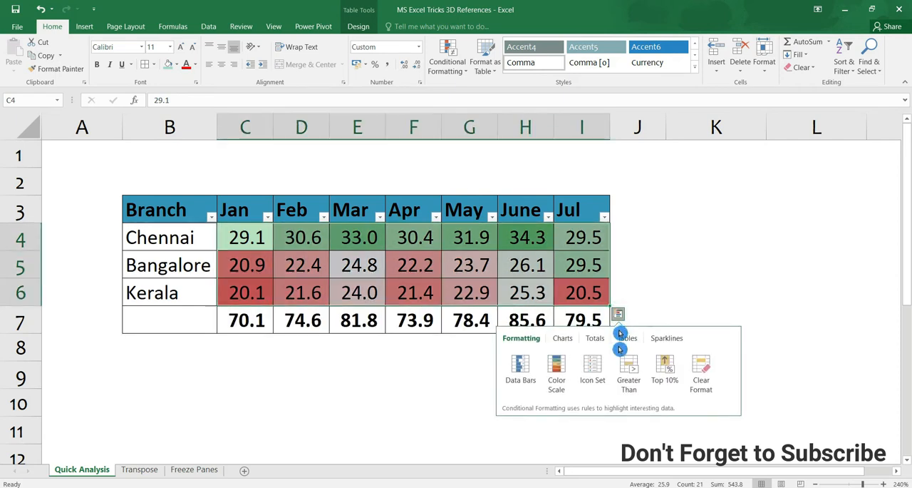
{"action": "left_click", "coordinate": [595, 339]}
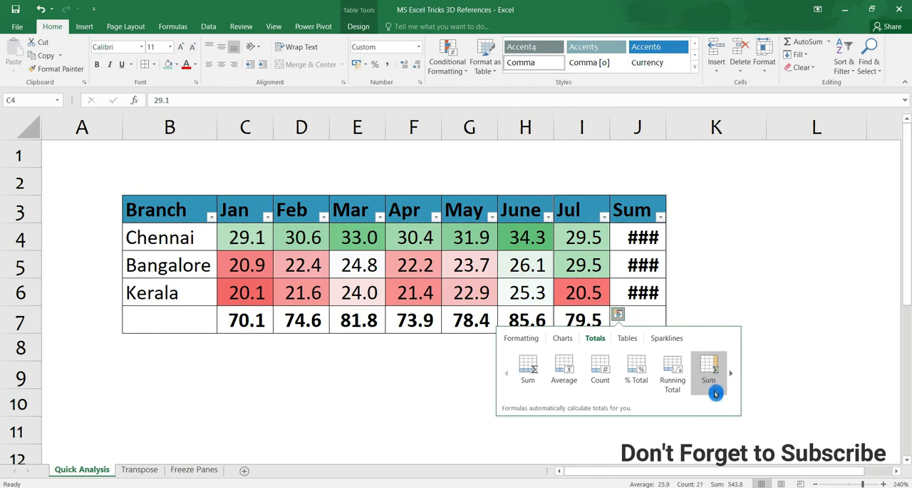
{"action": "left_click", "coordinate": [715, 383]}
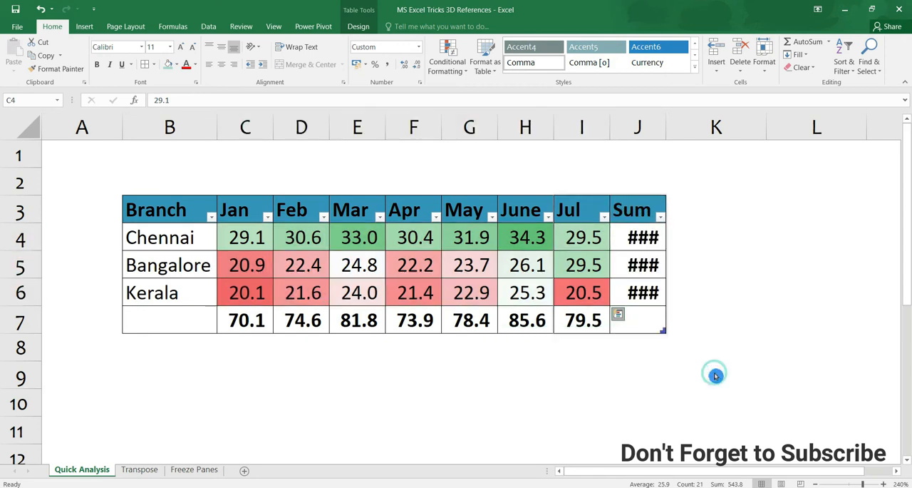
{"action": "left_click_drag", "start_coordinate": [665, 126], "coordinate": [687, 126]}
{"action": "left_click", "coordinate": [620, 319]}
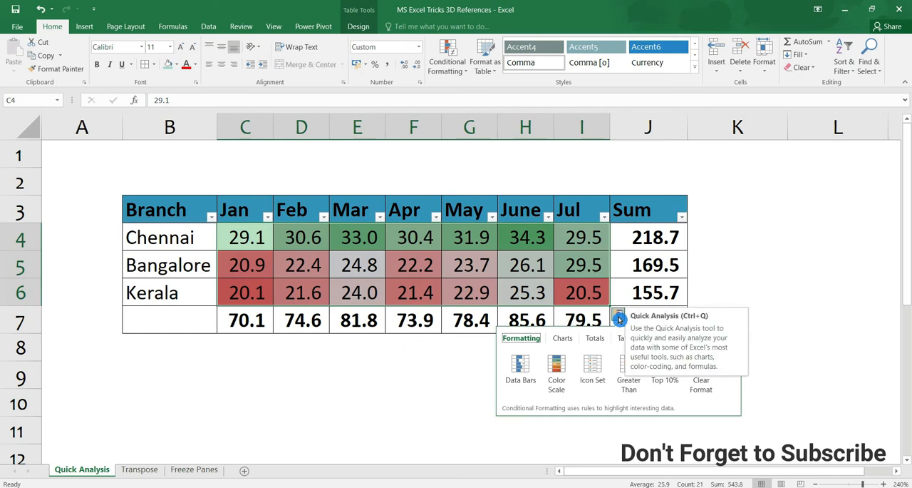
{"action": "left_click", "coordinate": [241, 357]}
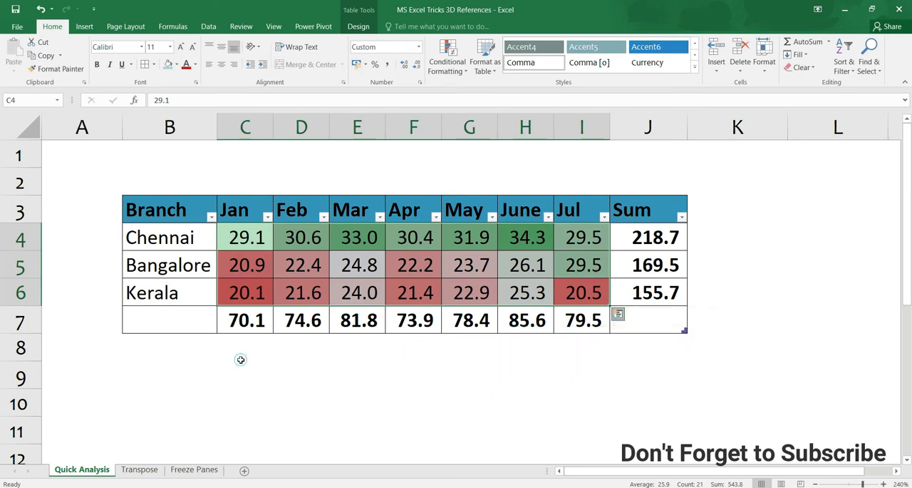
On the Transpose sheet, fit column B's width to the branch names in the table
{"action": "left_click", "coordinate": [135, 476]}
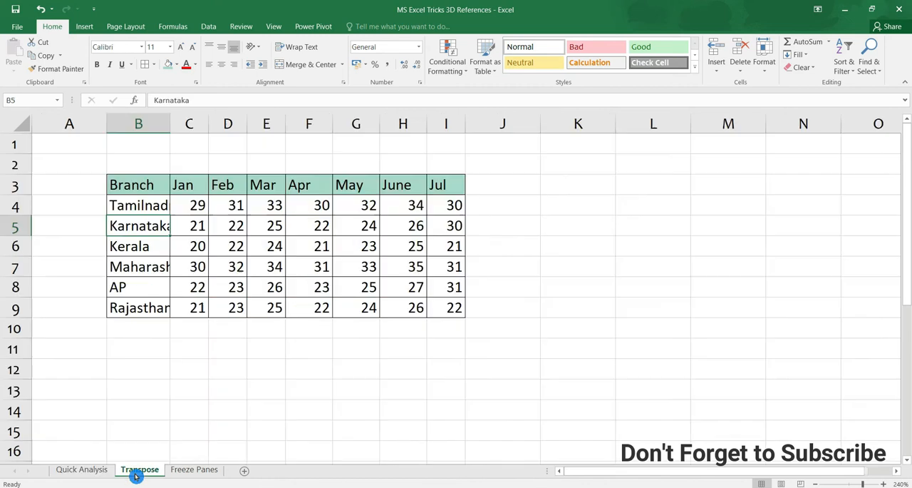
{"action": "left_click_drag", "start_coordinate": [135, 185], "coordinate": [448, 313]}
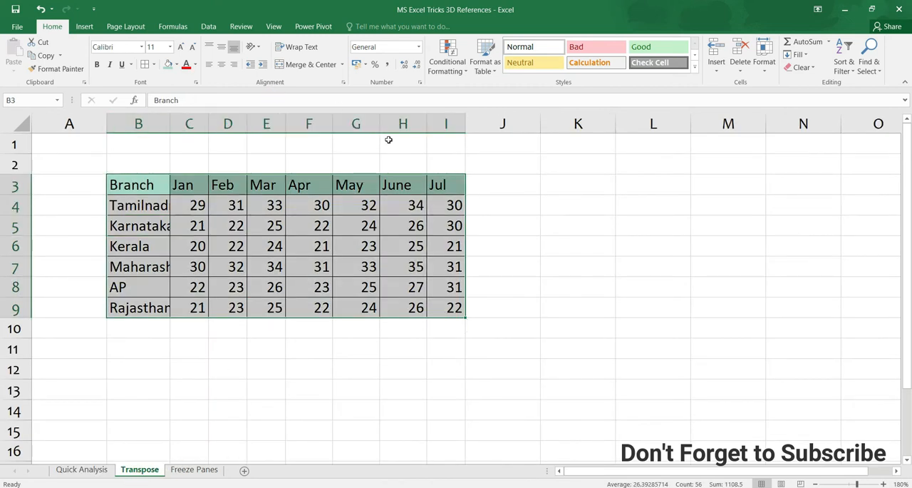
{"action": "double_click", "coordinate": [169, 127]}
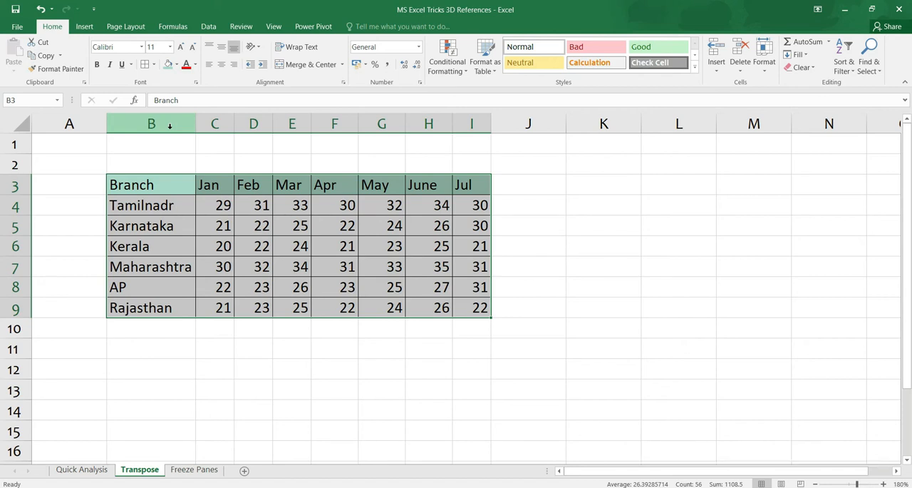
{"action": "key", "text": "ctrl+c"}
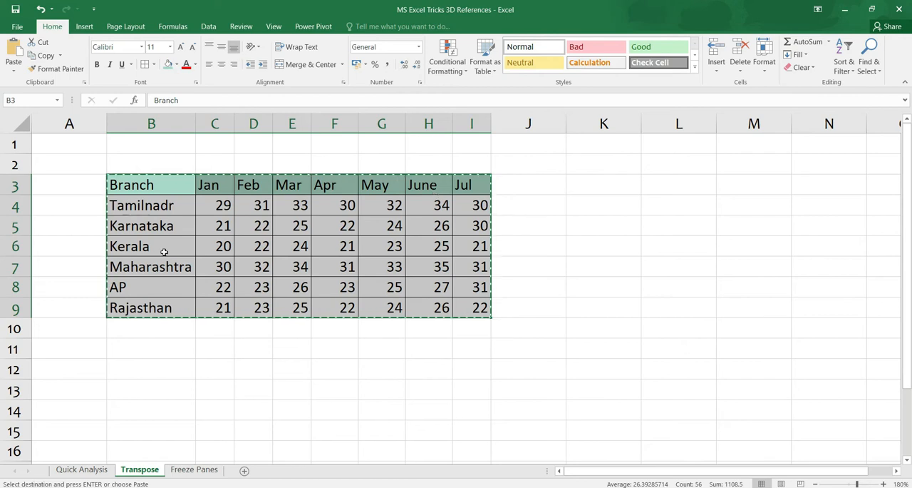
Correct the branch name in cell B4 to Tamilnadu
{"action": "double_click", "coordinate": [184, 211]}
{"action": "key", "text": "BackSpace"}
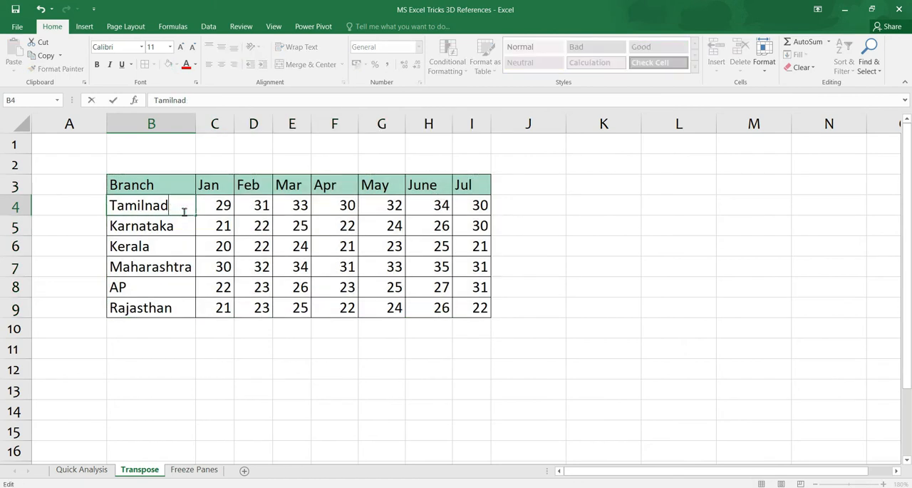
{"action": "key", "text": "Return"}
Copy the whole branch table, B3:I9
{"action": "key", "text": "Up"}
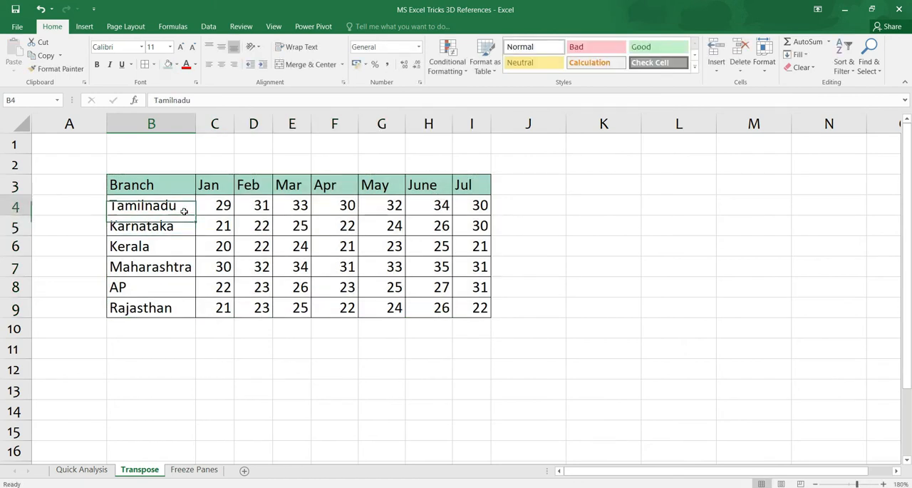
{"action": "key", "text": "Up"}
{"action": "key", "text": "ctrl+shift+Right"}
{"action": "key", "text": "ctrl+shift+Down"}
{"action": "key", "text": "ctrl+c"}
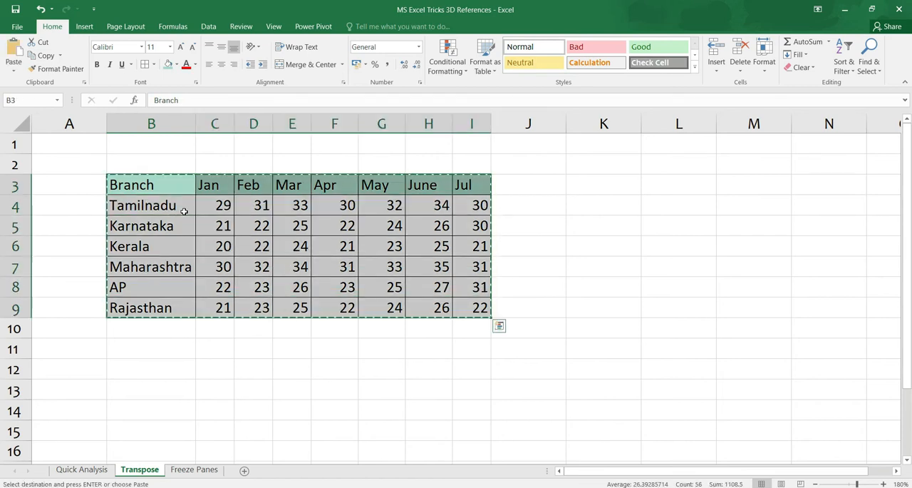
Paste the copied table as transposed values starting at cell B13, using Paste Special
{"action": "key", "text": "Down"}
{"action": "key", "text": "Down"}
{"action": "key", "text": "Down"}
{"action": "key", "text": "Down"}
{"action": "key", "text": "Down"}
{"action": "key", "text": "Down"}
{"action": "key", "text": "Down"}
{"action": "key", "text": "Down"}
{"action": "key", "text": "Down"}
{"action": "key", "text": "Down"}
{"action": "key", "text": "Down"}
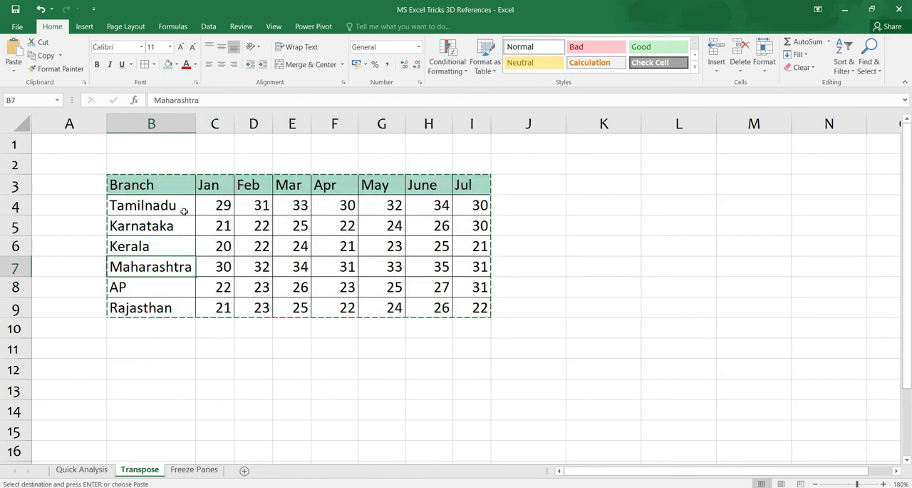
{"action": "key", "text": "Up"}
{"action": "key", "text": "ctrl+alt+v"}
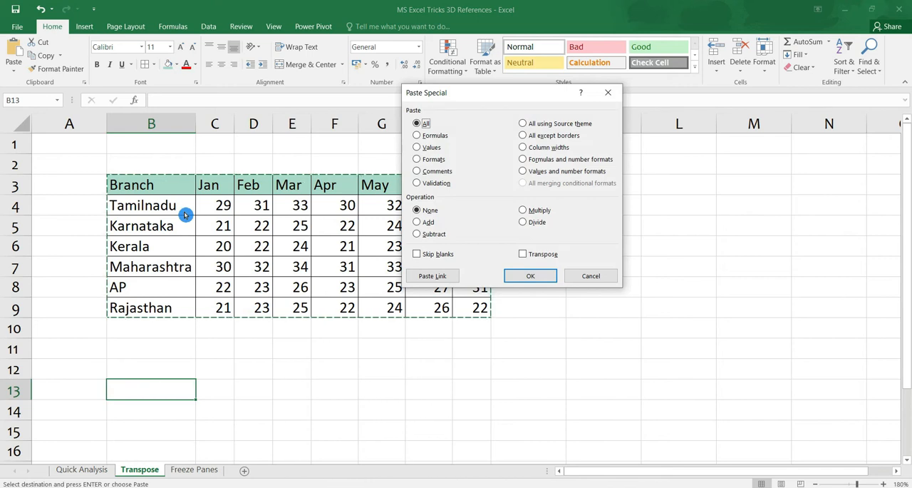
{"action": "key", "text": "v"}
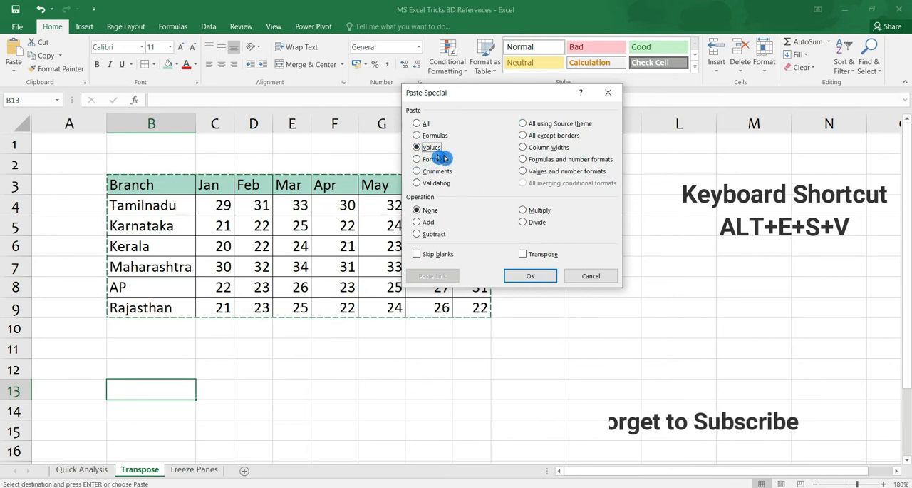
{"action": "left_click", "coordinate": [525, 255]}
{"action": "left_click", "coordinate": [531, 278]}
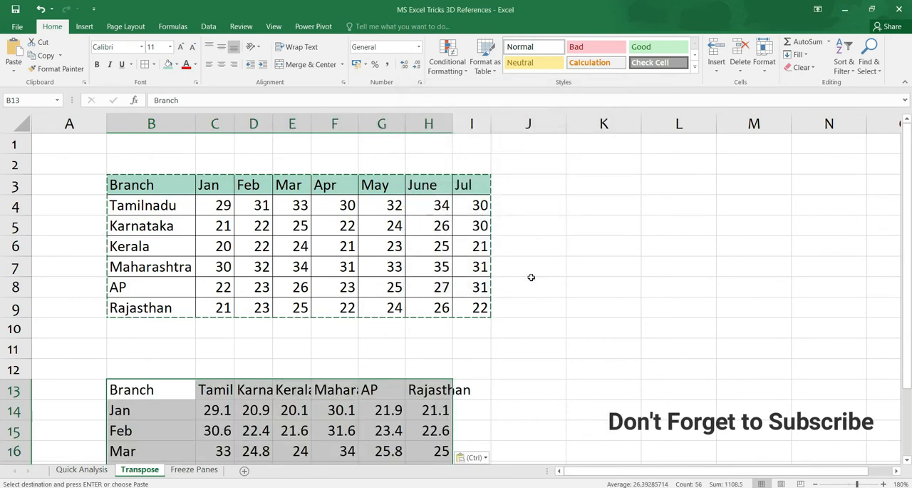
Format the transposed table with comma-style figures without decimals, borders on all cells and columns fitted to their contents
{"action": "left_click_drag", "start_coordinate": [905, 341], "coordinate": [909, 374]}
{"action": "left_click", "coordinate": [155, 345]}
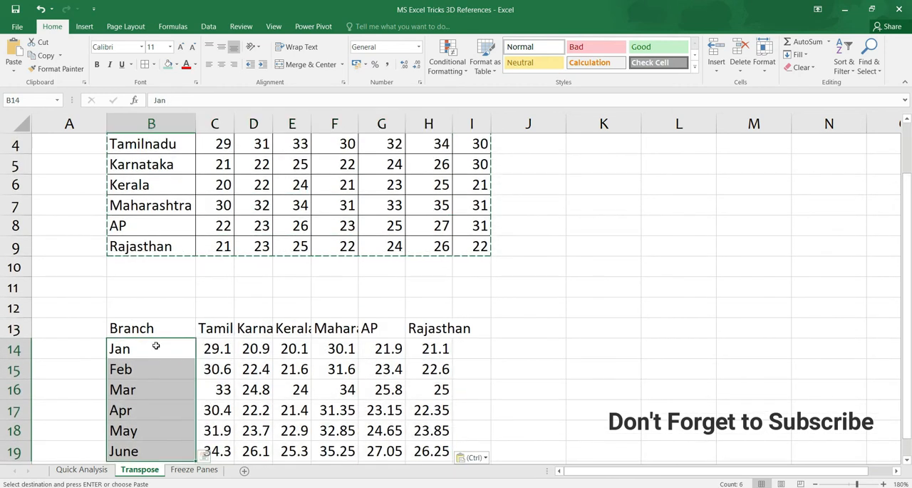
{"action": "left_click_drag", "start_coordinate": [155, 376], "coordinate": [158, 442]}
{"action": "left_click_drag", "start_coordinate": [221, 328], "coordinate": [470, 328]}
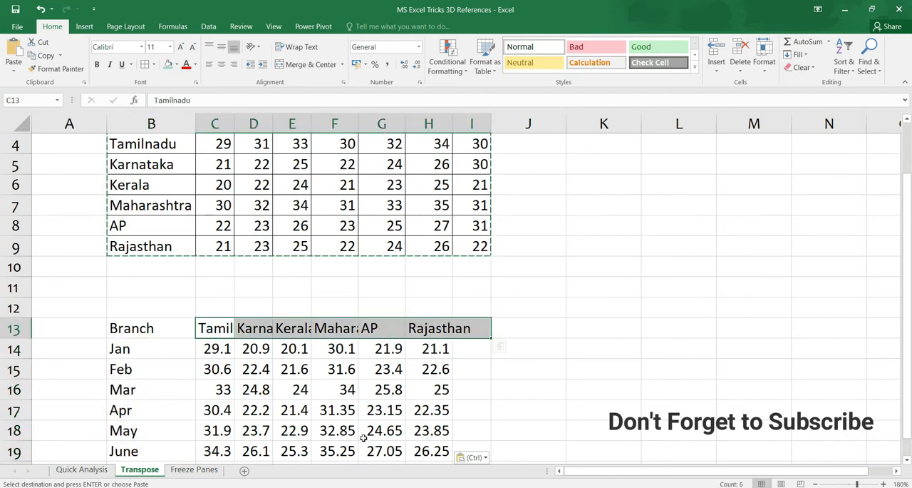
{"action": "left_click_drag", "start_coordinate": [212, 349], "coordinate": [466, 430]}
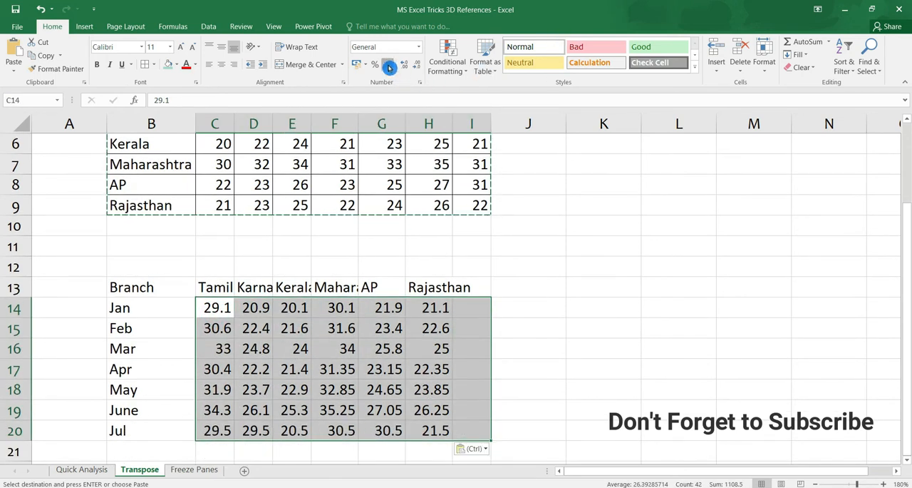
{"action": "left_click", "coordinate": [417, 65]}
{"action": "left_click", "coordinate": [419, 70]}
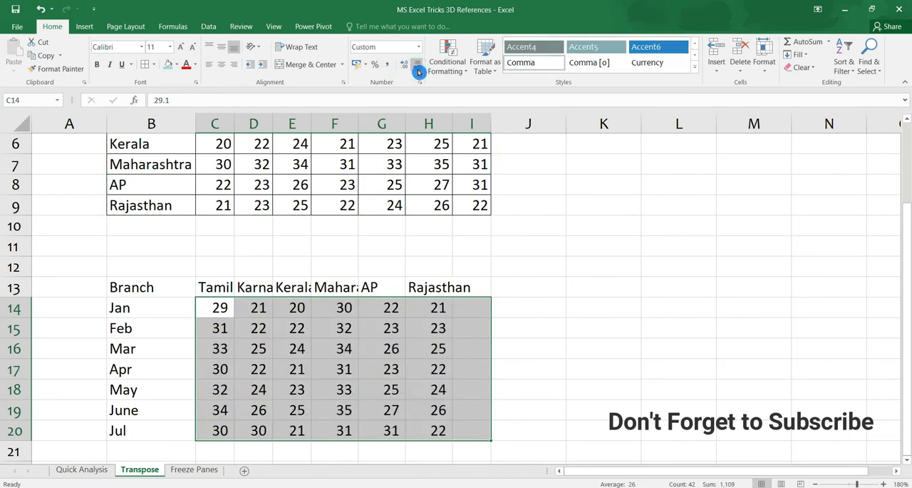
{"action": "key", "text": "ctrl+a"}
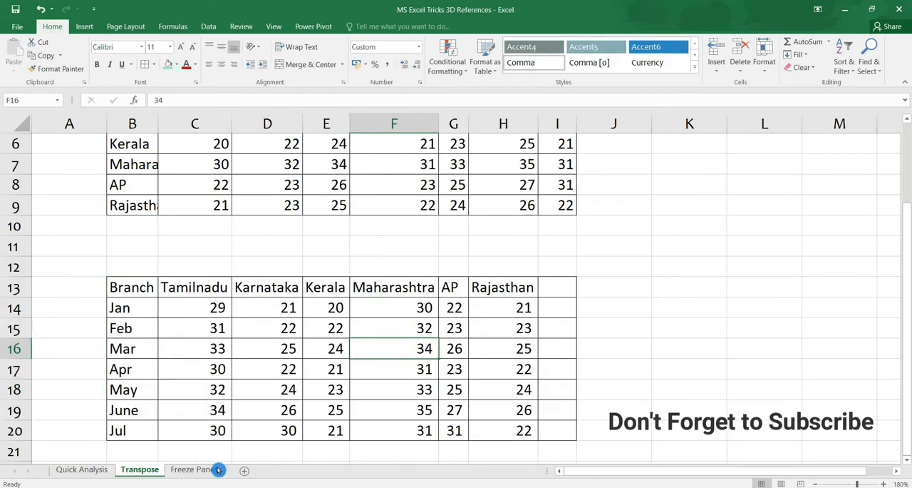
Open the Freeze Panes sheet and examine the employee table's columns from First Name across to Short DOW
{"action": "left_click", "coordinate": [194, 470]}
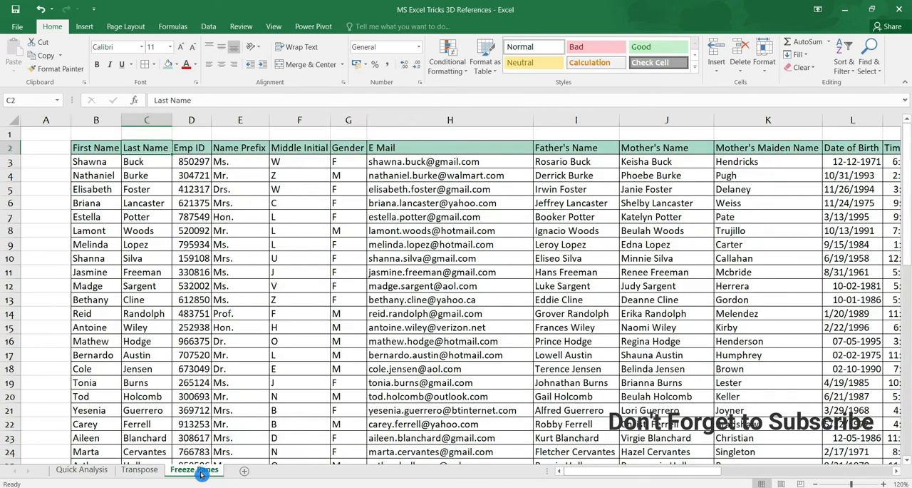
{"action": "key", "text": "Down"}
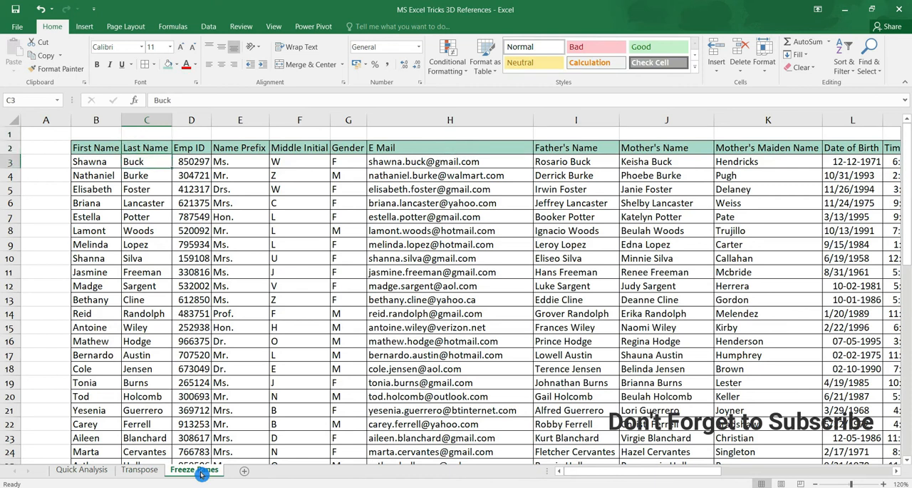
{"action": "key", "text": "Up"}
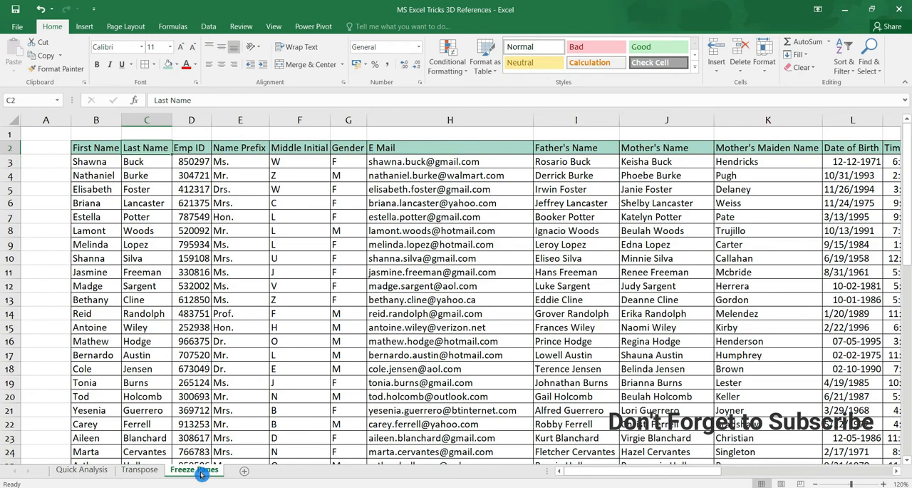
{"action": "key", "text": "Left"}
{"action": "key", "text": "Right"}
{"action": "key", "text": "Down"}
{"action": "key", "text": "Right"}
{"action": "key", "text": "Right"}
{"action": "key", "text": "Right"}
{"action": "key", "text": "Right"}
{"action": "key", "text": "Right"}
{"action": "key", "text": "Right"}
{"action": "key", "text": "Right"}
{"action": "key", "text": "Right"}
{"action": "key", "text": "Right"}
{"action": "key", "text": "Right"}
{"action": "key", "text": "Right"}
{"action": "key", "text": "Right"}
{"action": "key", "text": "Right"}
{"action": "key", "text": "Right"}
{"action": "key", "text": "Right"}
{"action": "key", "text": "Right"}
{"action": "key", "text": "Right"}
{"action": "key", "text": "Right"}
{"action": "key", "text": "Right"}
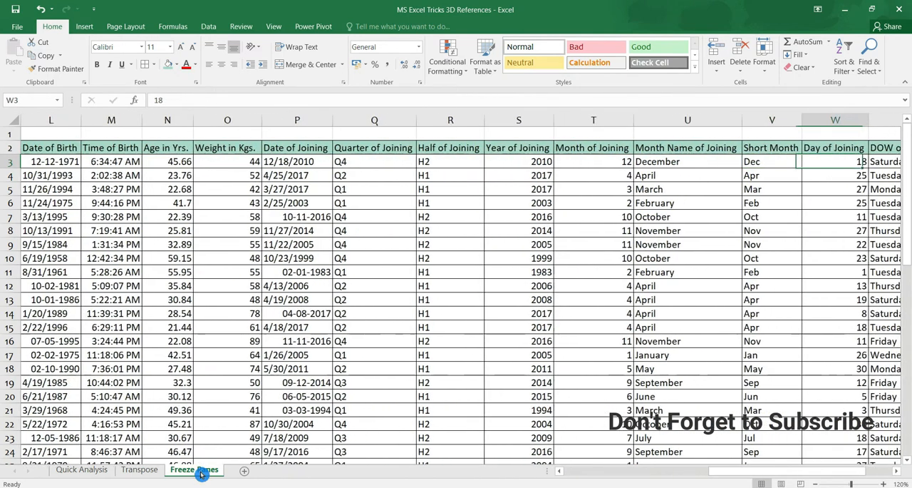
{"action": "key", "text": "Left"}
{"action": "key", "text": "Left"}
{"action": "key", "text": "Left"}
{"action": "key", "text": "Left"}
{"action": "key", "text": "Left"}
{"action": "key", "text": "Left"}
{"action": "key", "text": "Left"}
{"action": "key", "text": "Left"}
{"action": "key", "text": "Left"}
{"action": "key", "text": "Left"}
{"action": "key", "text": "Left"}
{"action": "key", "text": "Left"}
{"action": "key", "text": "Left"}
{"action": "key", "text": "Left"}
{"action": "key", "text": "Left"}
{"action": "key", "text": "Left"}
{"action": "key", "text": "Left"}
{"action": "key", "text": "Left"}
{"action": "key", "text": "Left"}
{"action": "key", "text": "Left"}
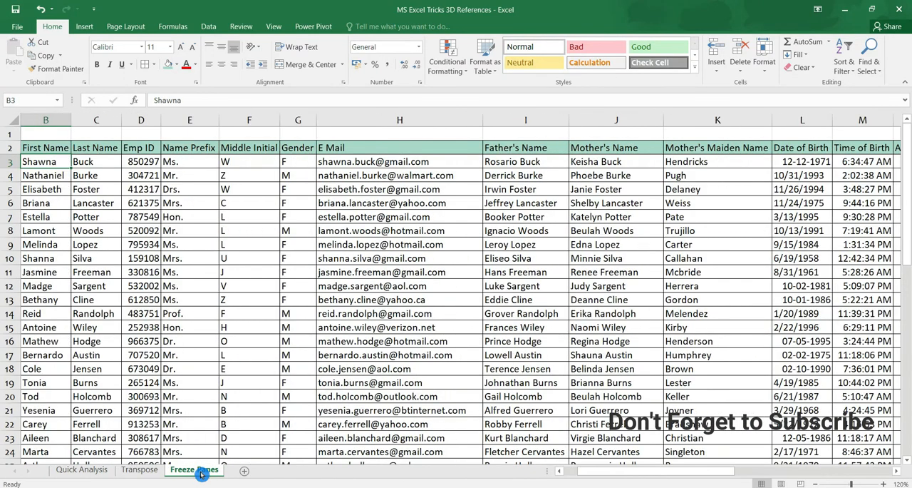
{"action": "key", "text": "Right"}
{"action": "key", "text": "Right"}
{"action": "key", "text": "Right"}
{"action": "key", "text": "Right"}
{"action": "key", "text": "Right"}
{"action": "key", "text": "Right"}
{"action": "key", "text": "Right"}
{"action": "key", "text": "Right"}
{"action": "key", "text": "Right"}
{"action": "key", "text": "Right"}
{"action": "key", "text": "Right"}
{"action": "key", "text": "Right"}
{"action": "key", "text": "Right"}
{"action": "key", "text": "Right"}
{"action": "key", "text": "Right"}
{"action": "key", "text": "Right"}
{"action": "key", "text": "Right"}
{"action": "key", "text": "Right"}
{"action": "key", "text": "Right"}
{"action": "key", "text": "Right"}
{"action": "key", "text": "Right"}
{"action": "key", "text": "Right"}
{"action": "key", "text": "Right"}
{"action": "key", "text": "Right"}
{"action": "key", "text": "Left"}
{"action": "key", "text": "Left"}
{"action": "key", "text": "Left"}
{"action": "key", "text": "Left"}
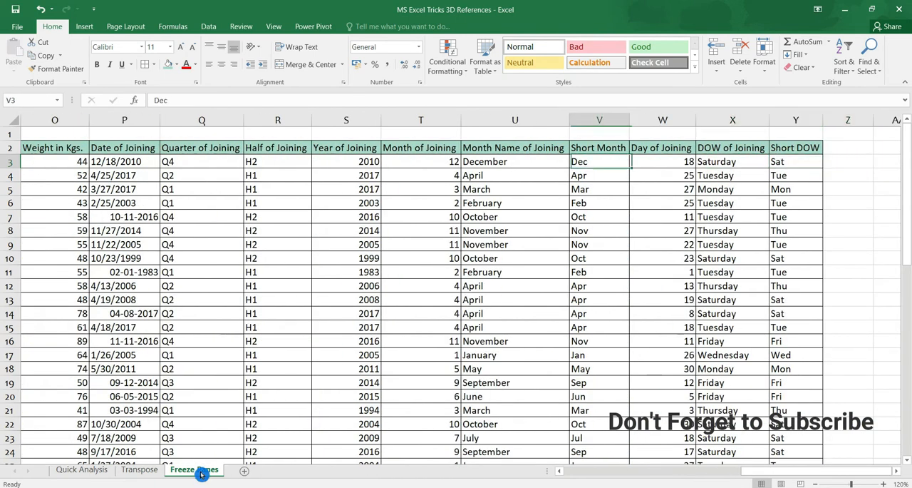
{"action": "key", "text": "ctrl+Left"}
{"action": "key", "text": "Right"}
{"action": "key", "text": "Left"}
{"action": "key", "text": "Left"}
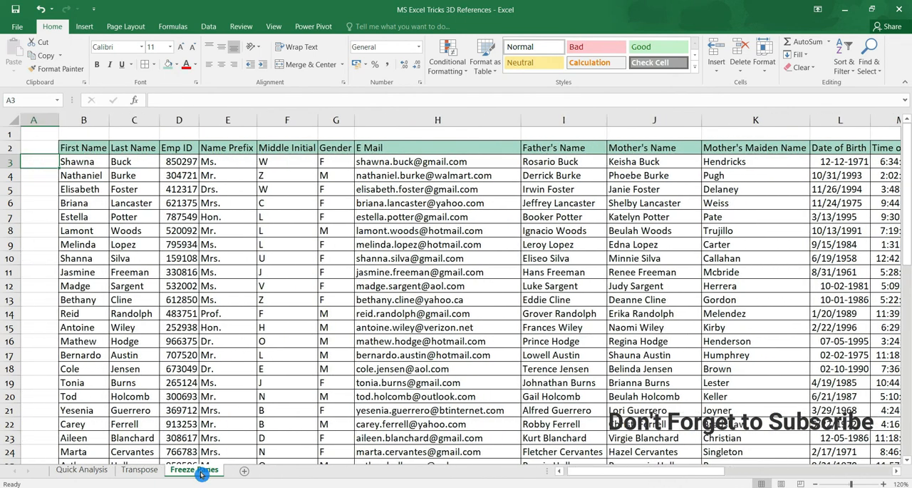
Freeze the panes at cell D3 so rows 1–2 and columns A–C stay in view
{"action": "key", "text": "Right"}
{"action": "key", "text": "Right"}
{"action": "key", "text": "Right"}
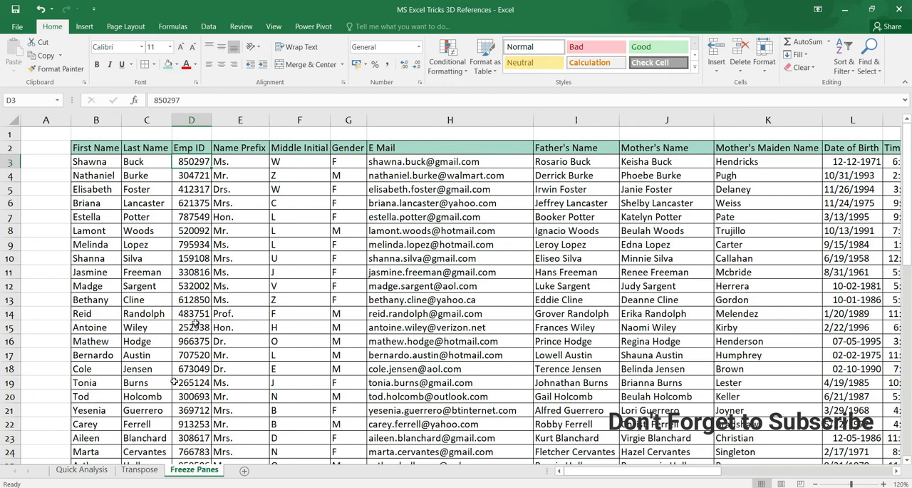
{"action": "left_click", "coordinate": [274, 27]}
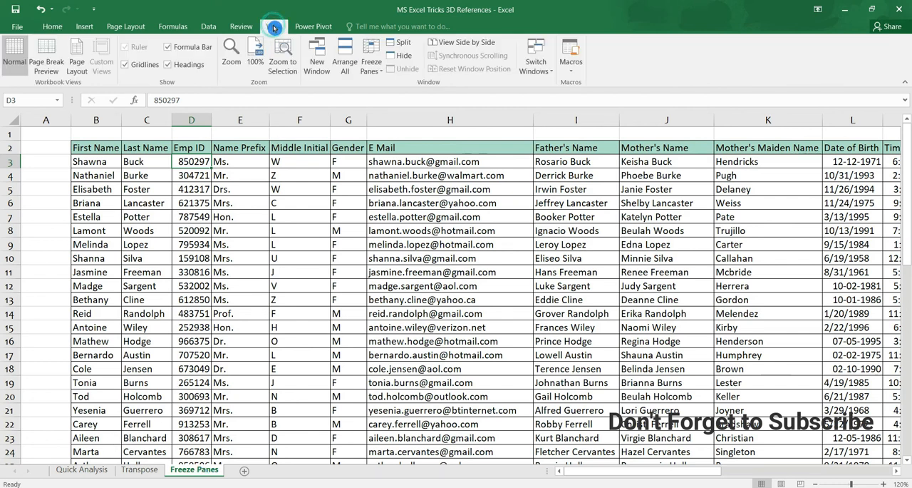
{"action": "left_click", "coordinate": [378, 75]}
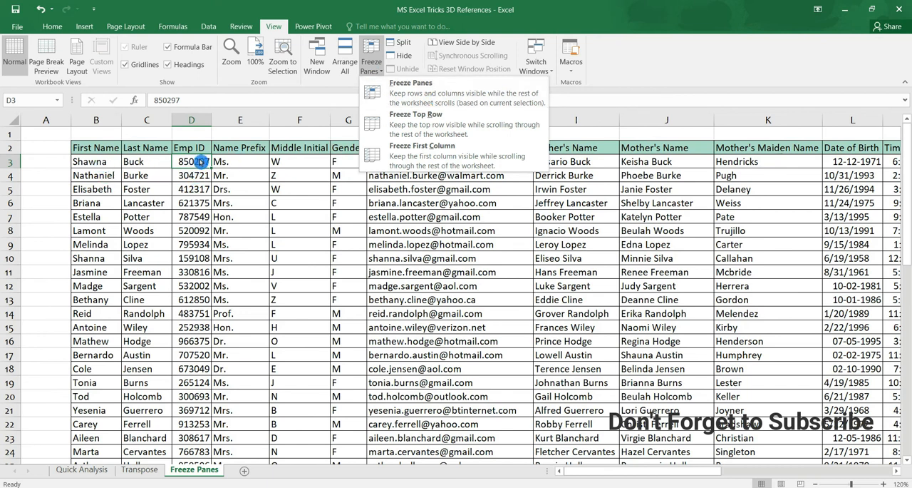
{"action": "left_click", "coordinate": [201, 162]}
{"action": "left_click", "coordinate": [371, 63]}
{"action": "left_click", "coordinate": [392, 92]}
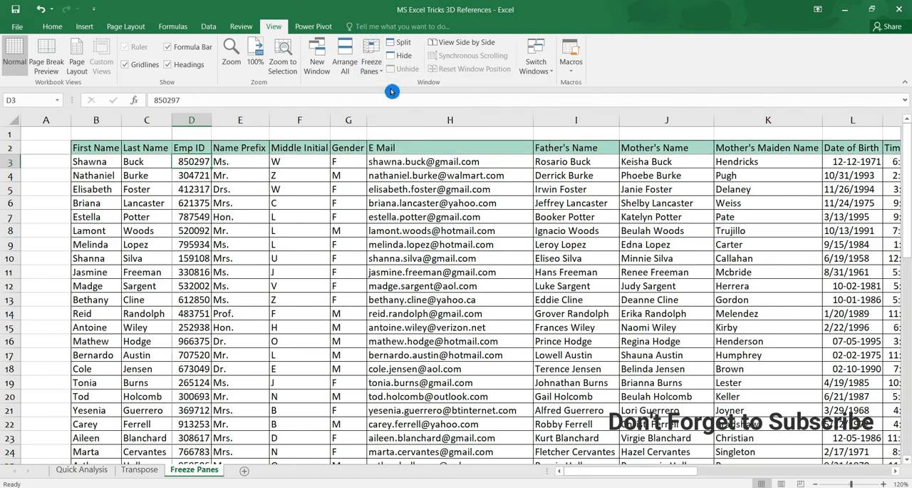
Check the frozen First Name and Last Name columns while moving across the employee table past Short DOW and back to Gender
{"action": "key", "text": "Right"}
{"action": "key", "text": "Right"}
{"action": "key", "text": "Right"}
{"action": "key", "text": "Right"}
{"action": "key", "text": "Right"}
{"action": "key", "text": "Right"}
{"action": "key", "text": "Right"}
{"action": "key", "text": "Right"}
{"action": "key", "text": "Right"}
{"action": "key", "text": "Right"}
{"action": "key", "text": "Right"}
{"action": "key", "text": "Right"}
{"action": "key", "text": "Right"}
{"action": "key", "text": "Right"}
{"action": "key", "text": "Right"}
{"action": "key", "text": "Right"}
{"action": "key", "text": "Right"}
{"action": "key", "text": "Right"}
{"action": "key", "text": "Right"}
{"action": "key", "text": "Right"}
{"action": "key", "text": "Right"}
{"action": "key", "text": "Right"}
{"action": "key", "text": "Right"}
{"action": "key", "text": "Right"}
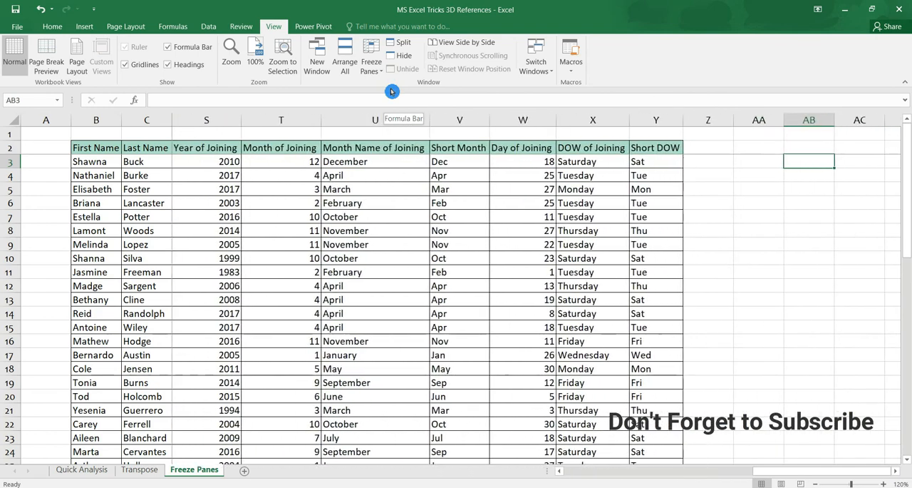
{"action": "key", "text": "Left"}
{"action": "key", "text": "Left"}
{"action": "key", "text": "Left"}
{"action": "key", "text": "Left"}
{"action": "key", "text": "Left"}
{"action": "key", "text": "Left"}
{"action": "key", "text": "Left"}
{"action": "key", "text": "Left"}
{"action": "key", "text": "Left"}
{"action": "key", "text": "Left"}
{"action": "key", "text": "Left"}
{"action": "key", "text": "Left"}
{"action": "key", "text": "Left"}
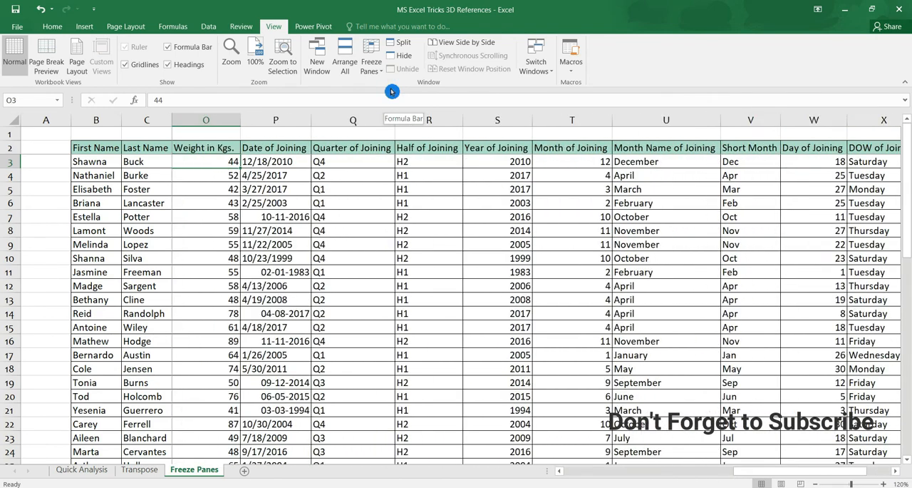
{"action": "key", "text": "Home"}
{"action": "key", "text": "Right"}
{"action": "key", "text": "Right"}
{"action": "key", "text": "Right"}
{"action": "key", "text": "Right"}
{"action": "key", "text": "Right"}
{"action": "key", "text": "Right"}
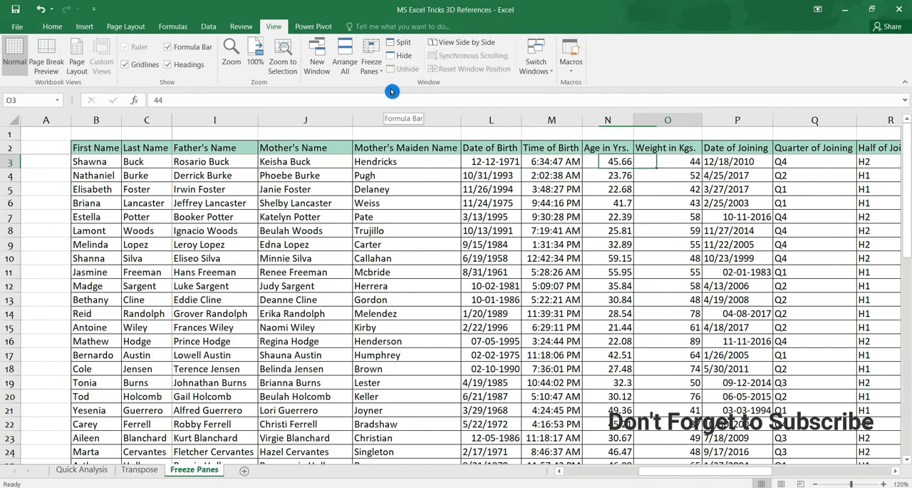
{"action": "key", "text": "Right"}
{"action": "key", "text": "Right"}
{"action": "key", "text": "Right"}
{"action": "key", "text": "Right"}
{"action": "key", "text": "Right"}
{"action": "key", "text": "Right"}
{"action": "key", "text": "Left"}
{"action": "key", "text": "Left"}
{"action": "key", "text": "Left"}
{"action": "key", "text": "Left"}
{"action": "key", "text": "Home"}
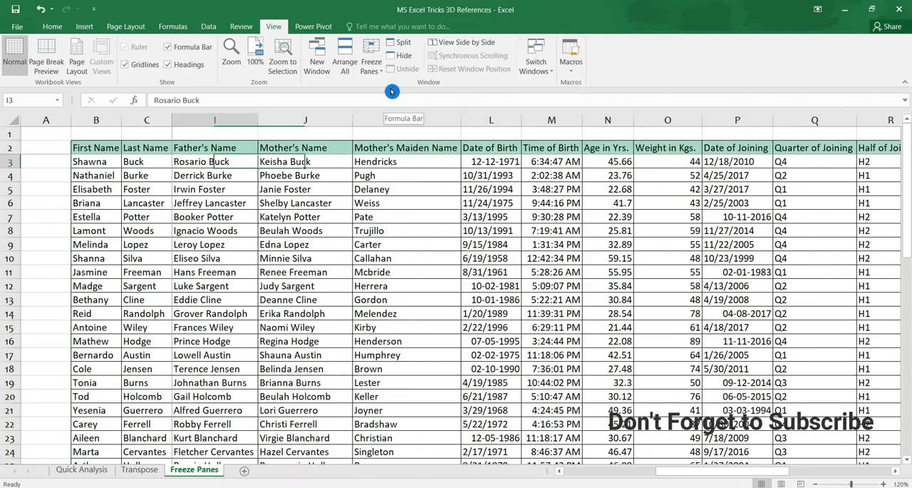
{"action": "key", "text": "Left"}
{"action": "key", "text": "Left"}
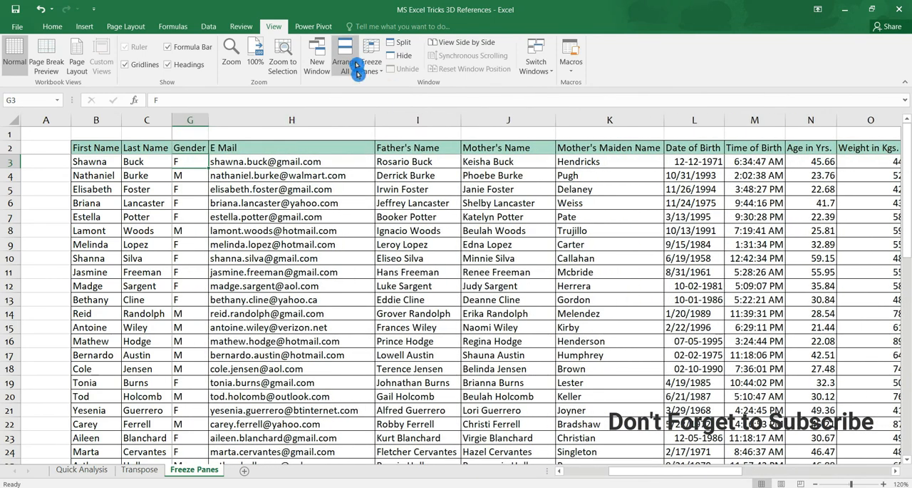
{"action": "left_click", "coordinate": [377, 74]}
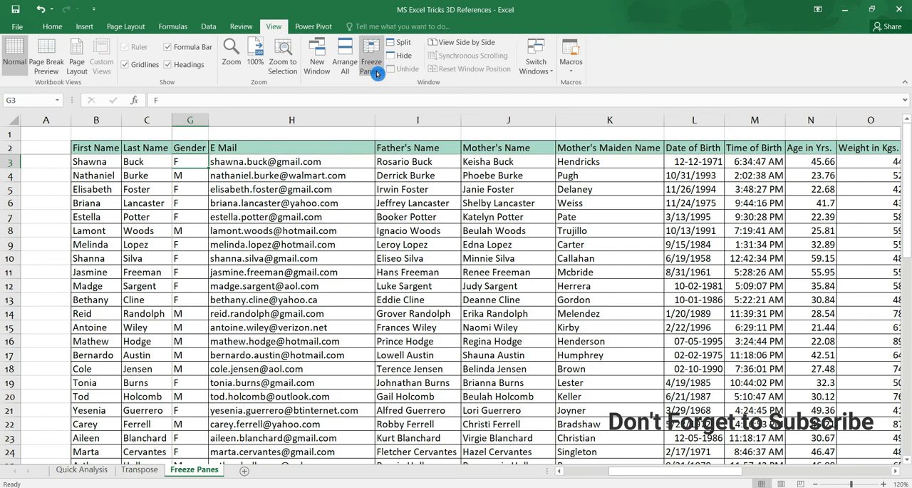
{"action": "left_click", "coordinate": [377, 74]}
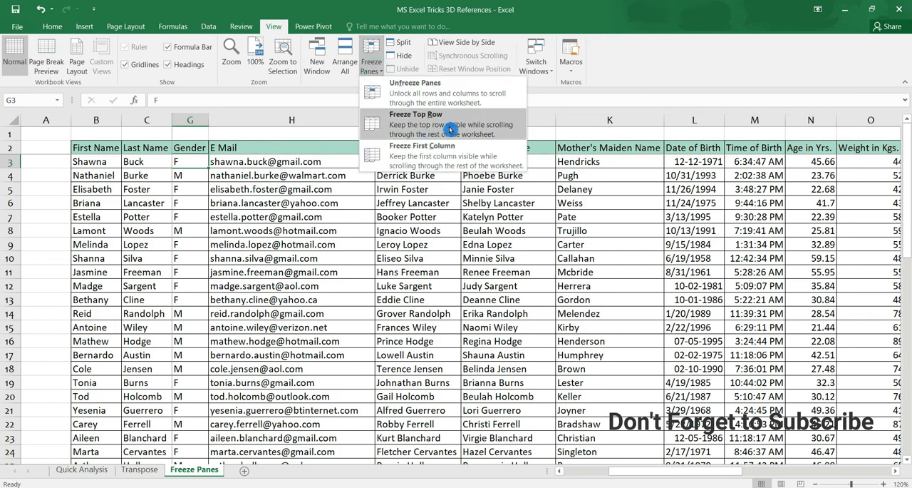
{"action": "left_click", "coordinate": [473, 158]}
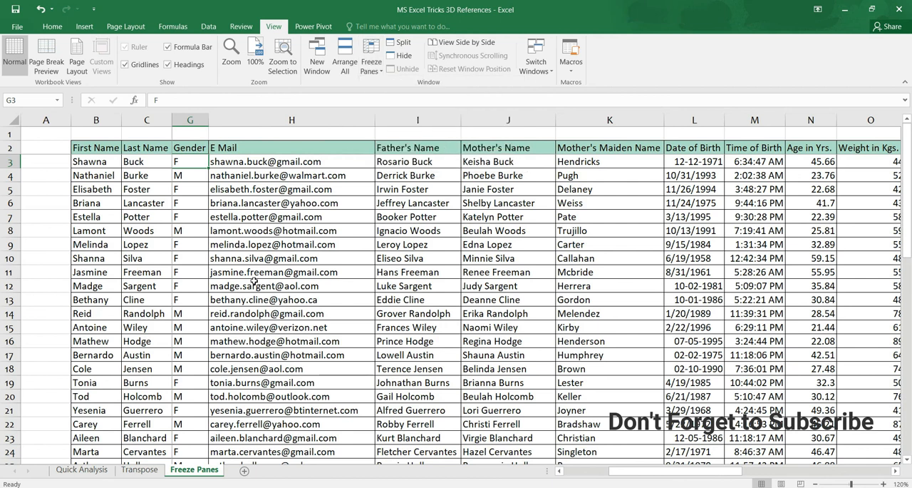